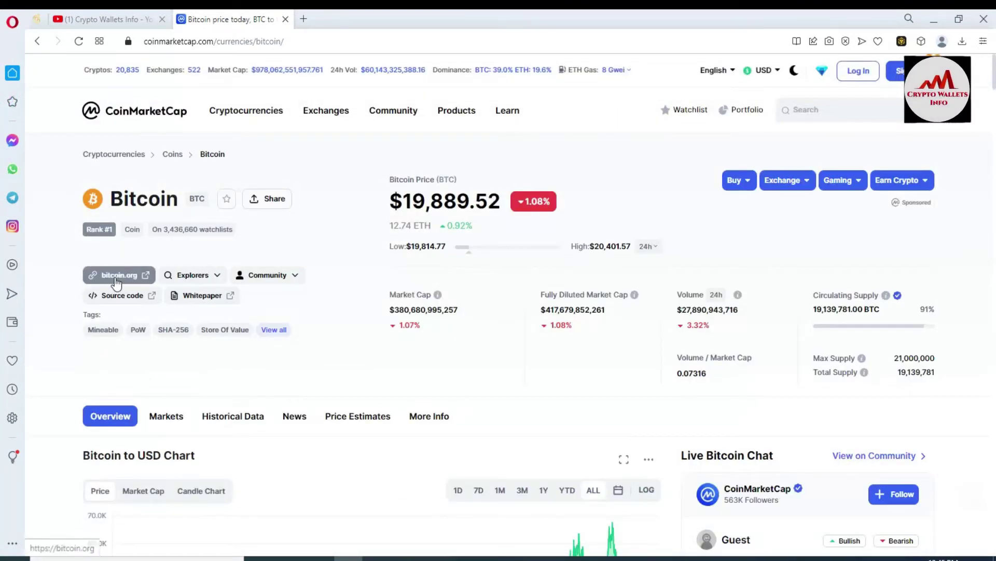
# - Follow CoinMarketCap's bitcoin.org link and browse through to the 'Choose your Bitcoin wallet' page
pyautogui.click(116, 278)
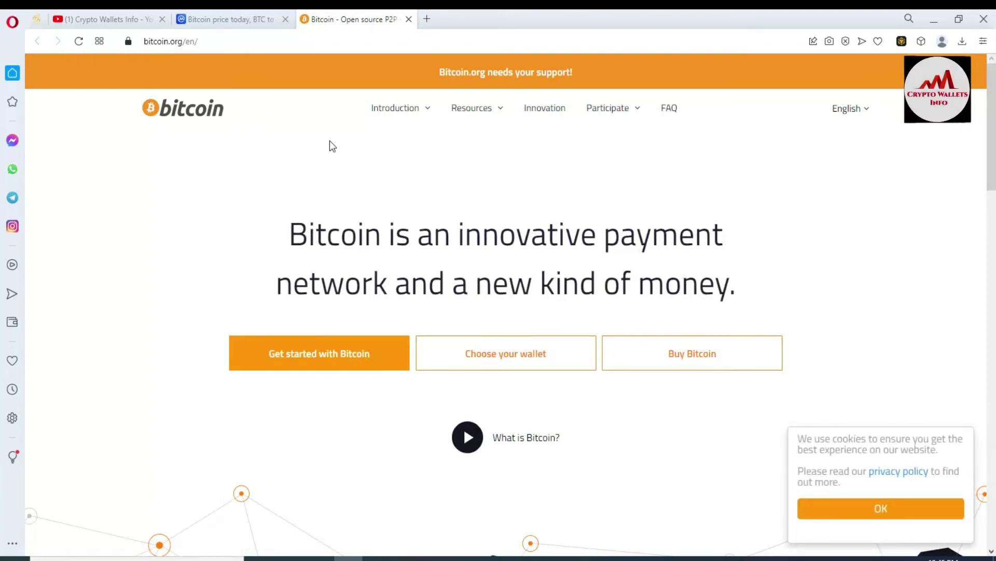
pyautogui.moveTo(994, 137); pyautogui.dragTo(993, 375)
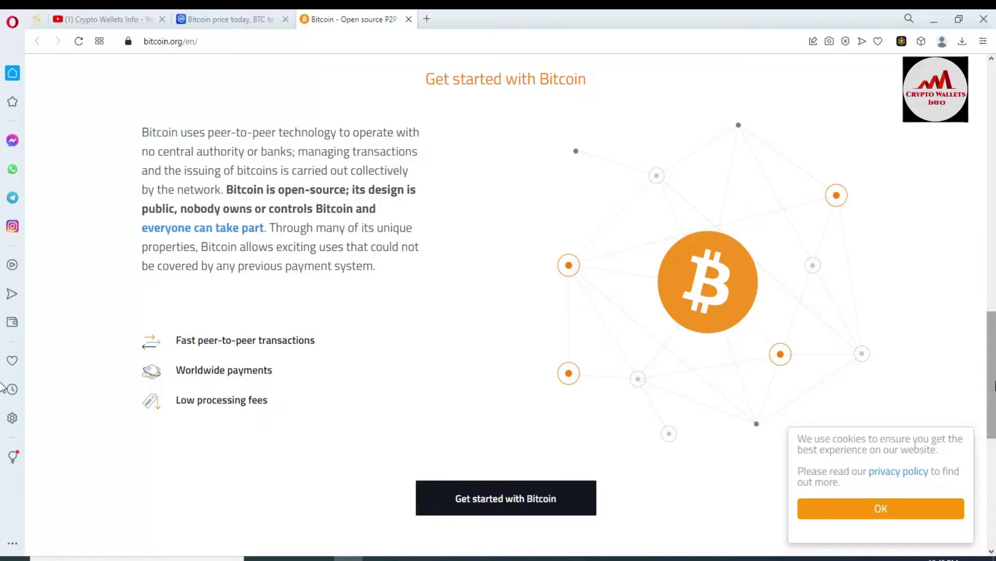
pyautogui.moveTo(995, 387); pyautogui.dragTo(995, 384)
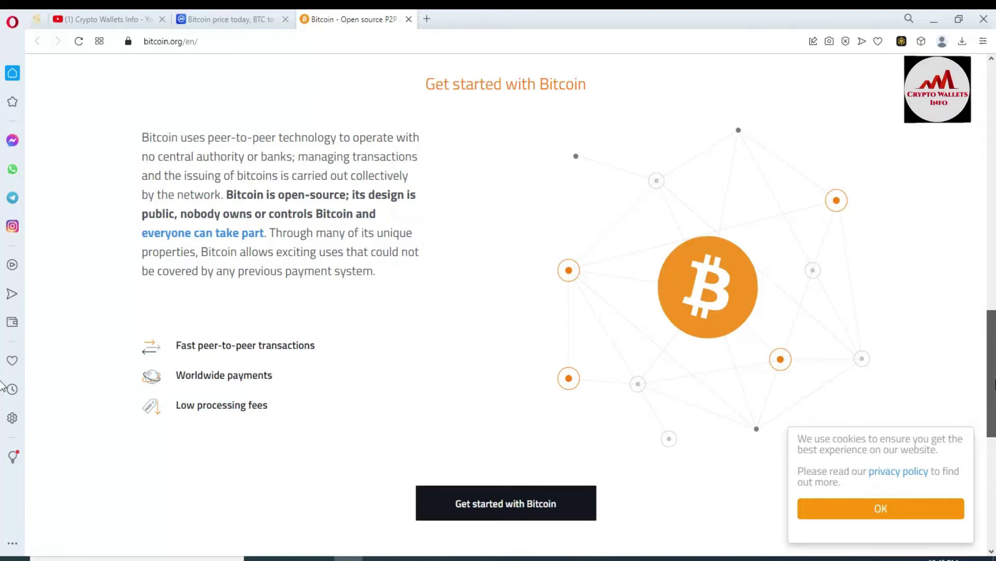
pyautogui.moveTo(994, 385); pyautogui.dragTo(994, 251)
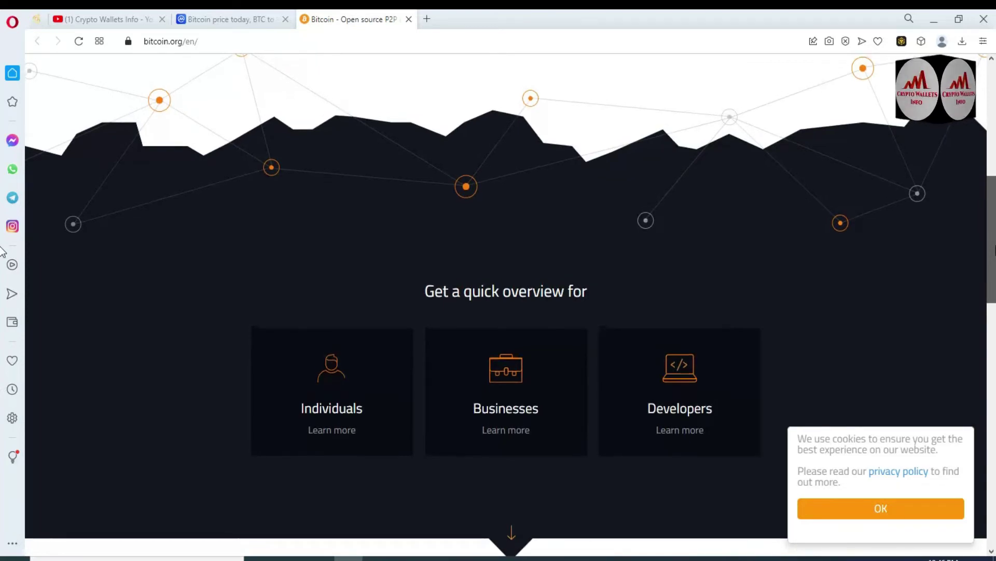
pyautogui.moveTo(995, 253); pyautogui.dragTo(994, 101)
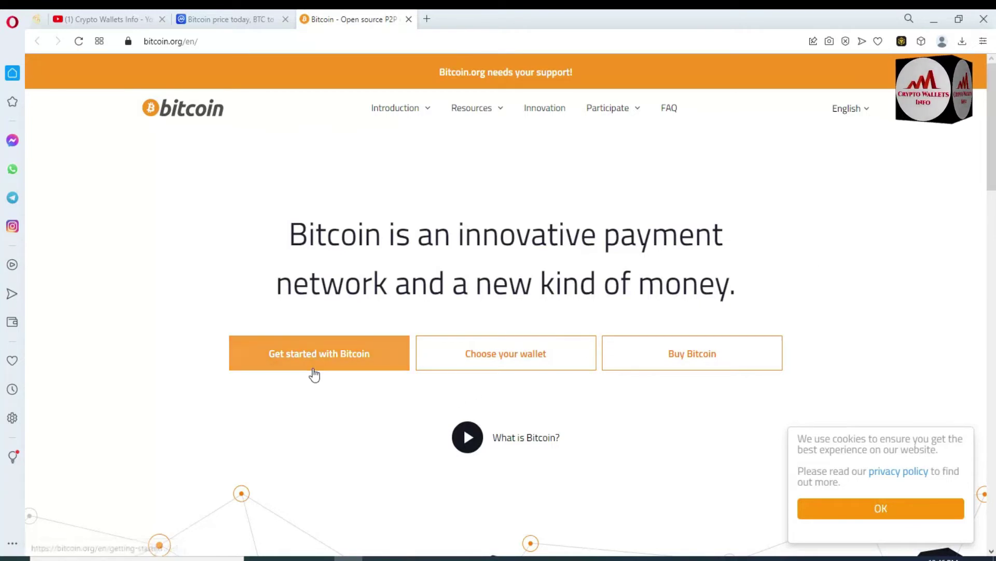
pyautogui.click(500, 357)
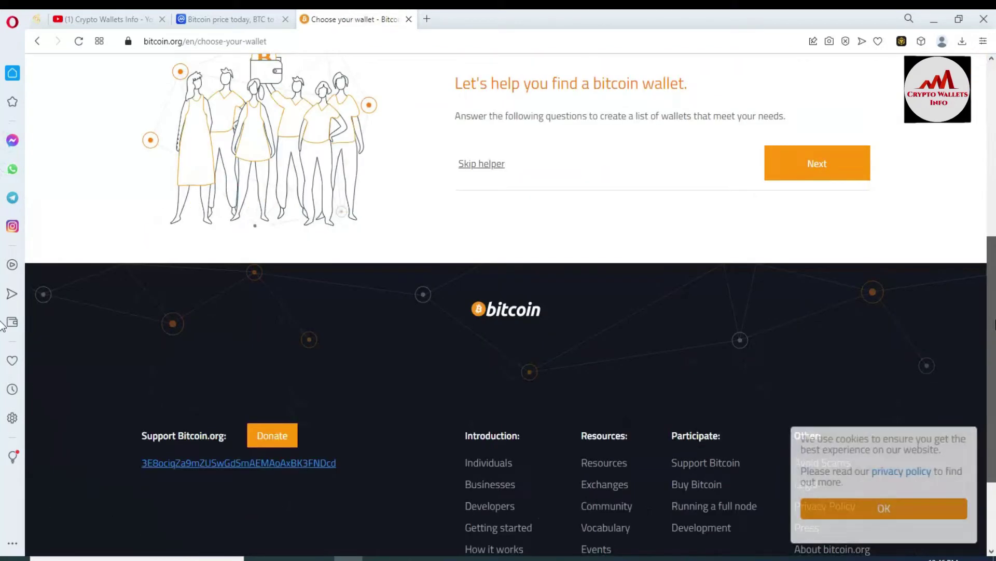
# - Check the CoinMarketCap Bitcoin tab, return to bitcoin.org, and open a new Speed Dial tab
pyautogui.moveTo(991, 283); pyautogui.dragTo(991, 216)
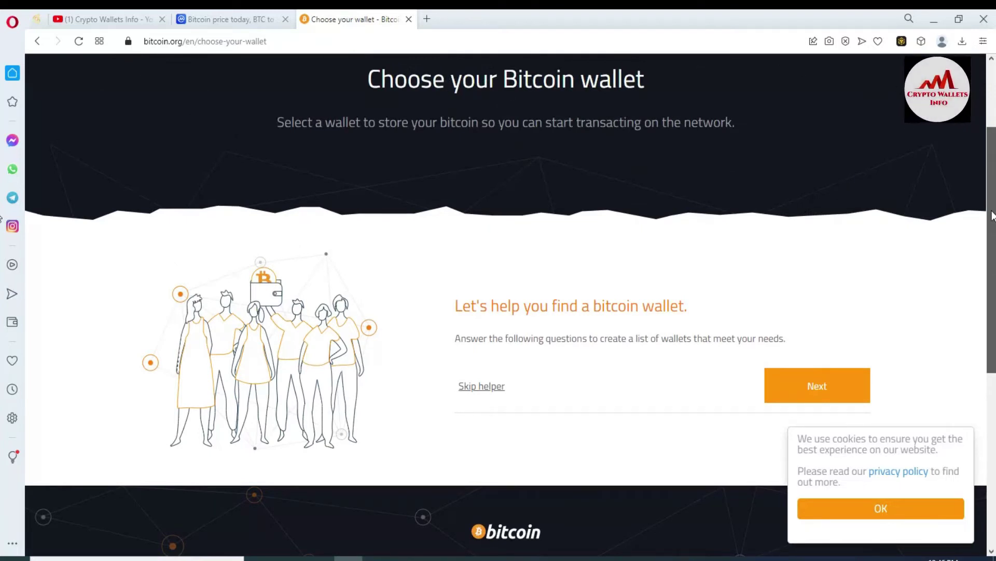
pyautogui.moveTo(993, 215); pyautogui.dragTo(994, 181)
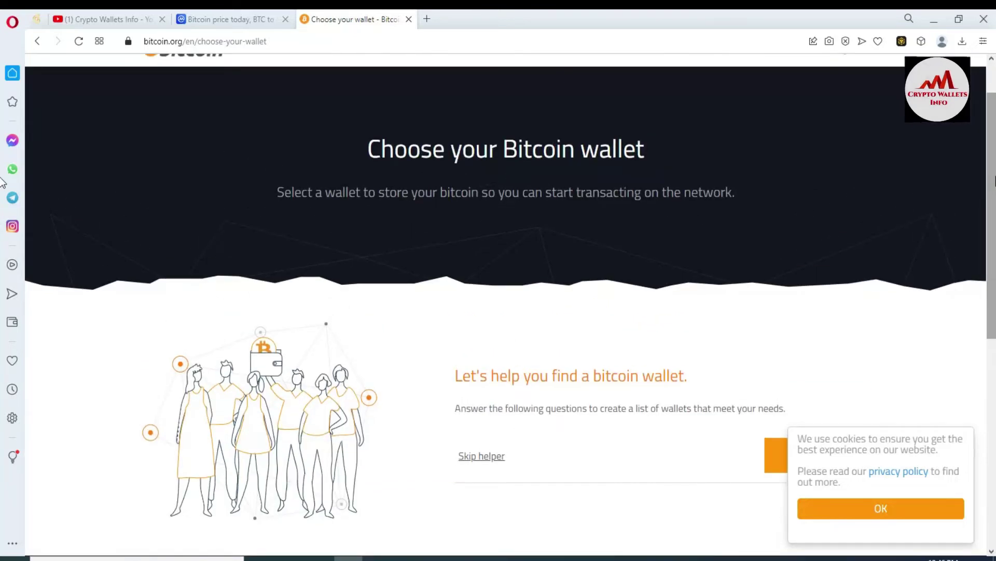
pyautogui.click(223, 16)
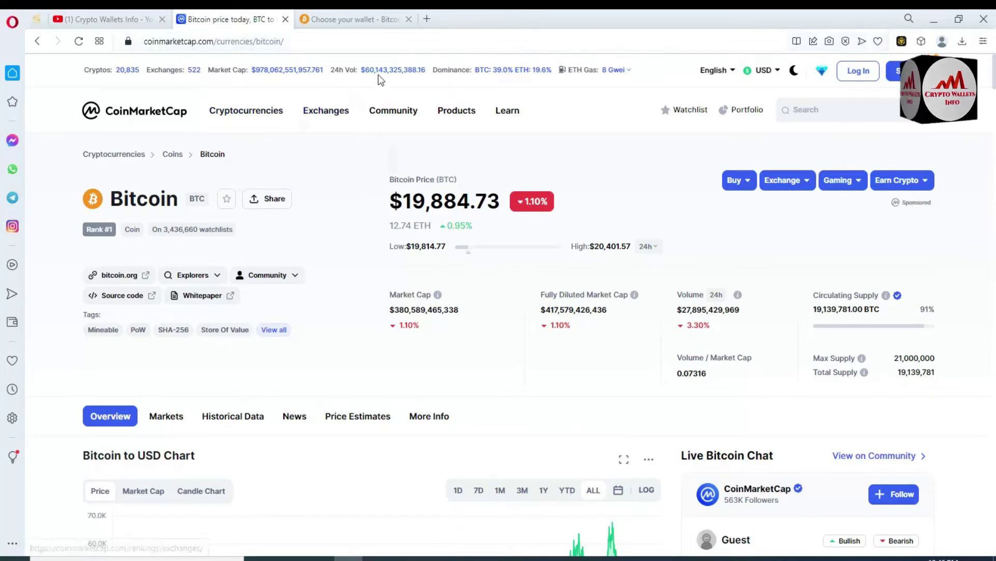
pyautogui.click(415, 20)
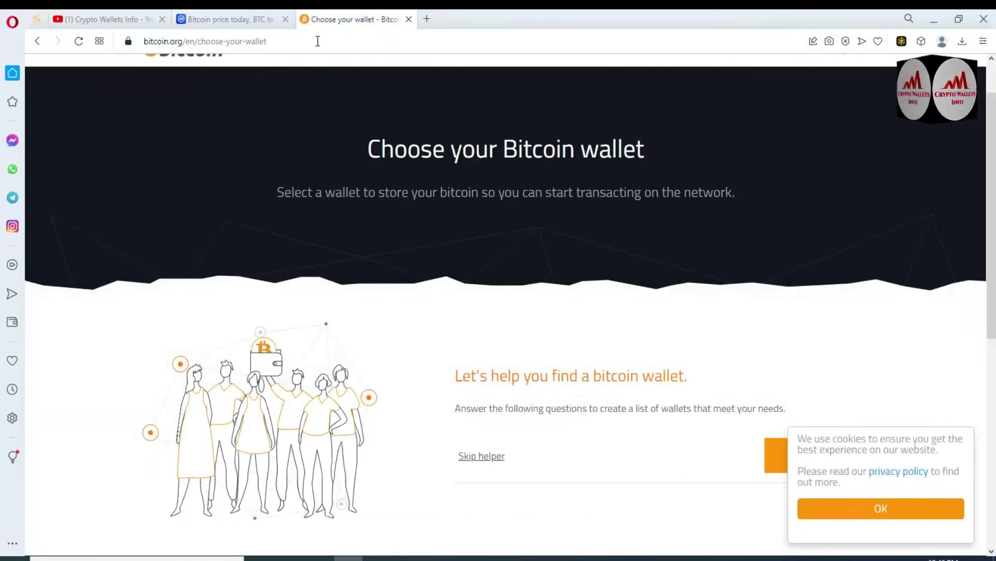
pyautogui.click(427, 20)
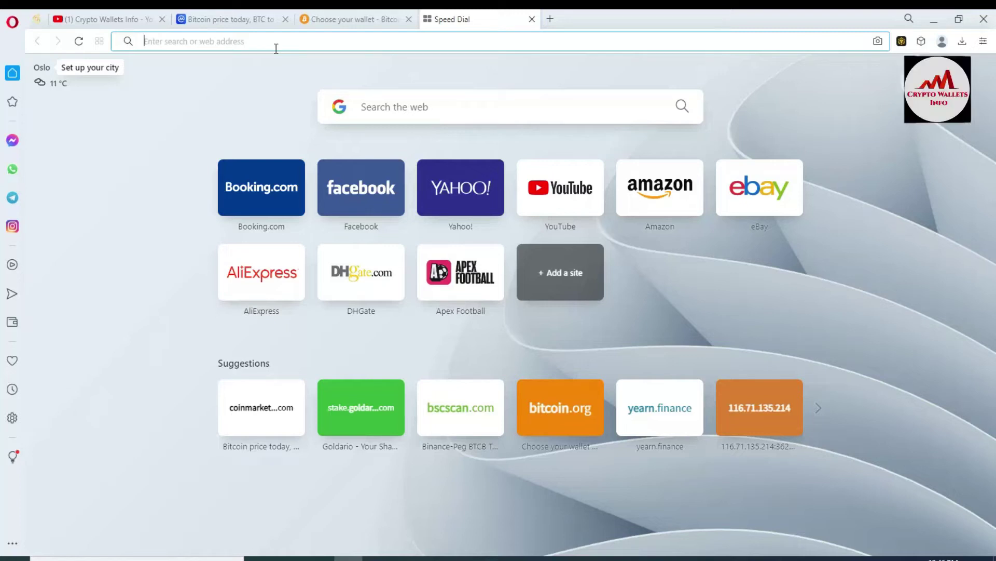
# - Load bscscan.com, search 'btc', and open the Binance-Peg BTCB Token (BTCB) page
pyautogui.write('b')
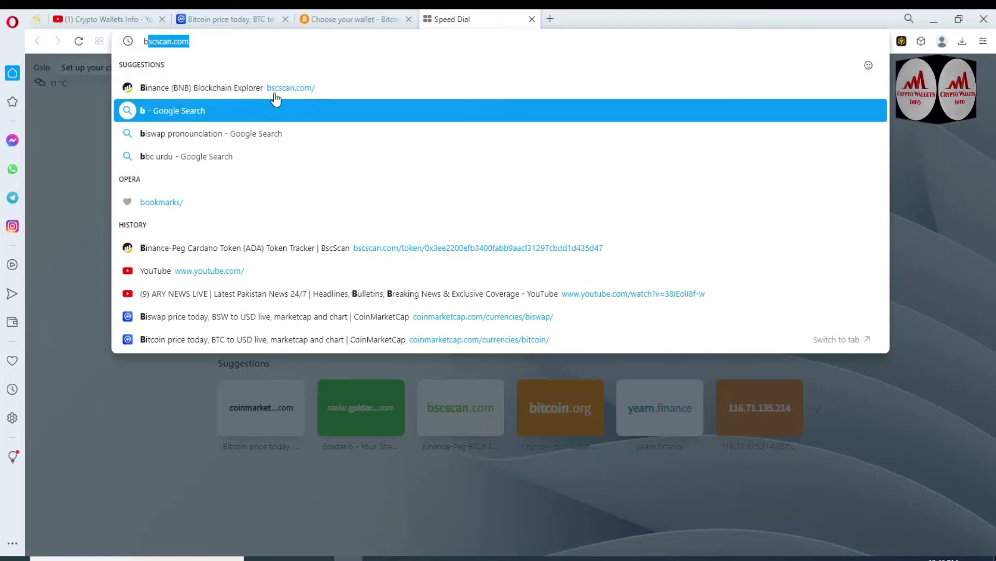
pyautogui.click(282, 89)
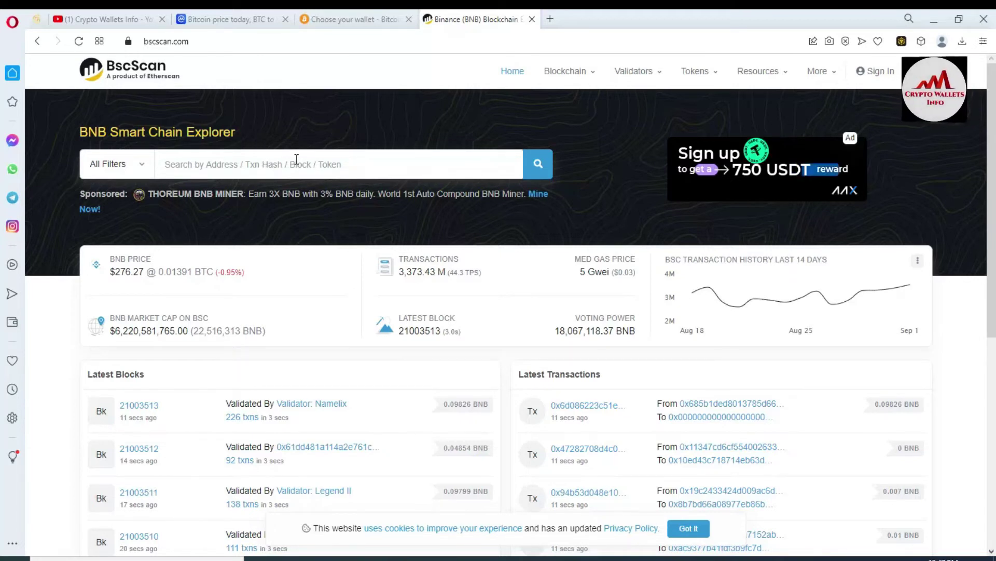
pyautogui.click(271, 170)
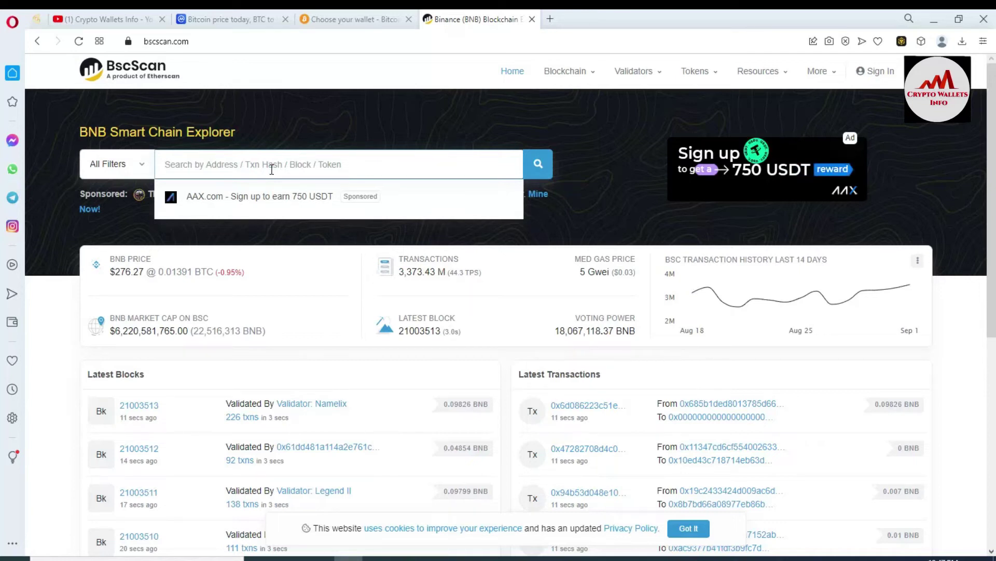
pyautogui.write('btc')
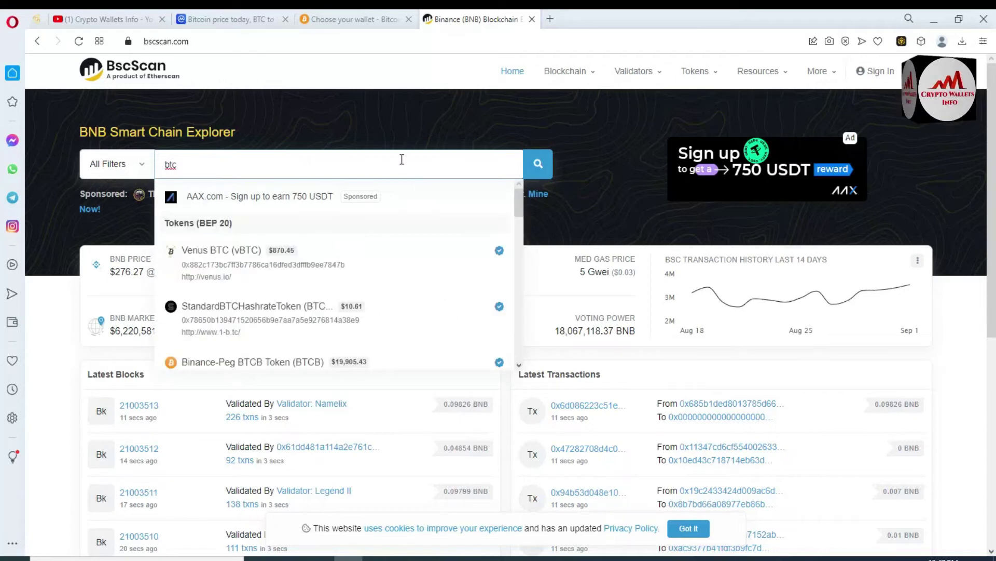
pyautogui.scroll(-1, 280, 353)
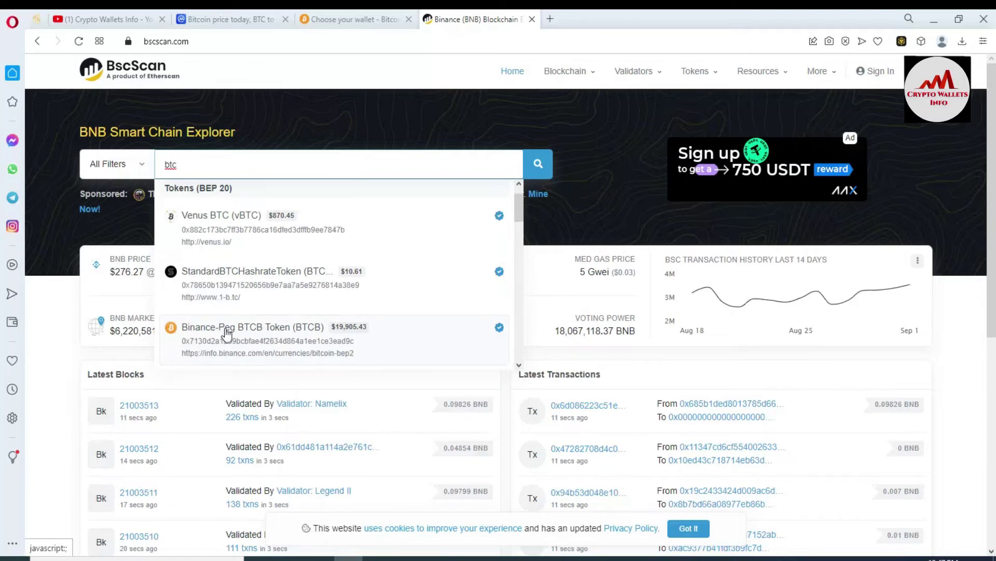
pyautogui.click(276, 347)
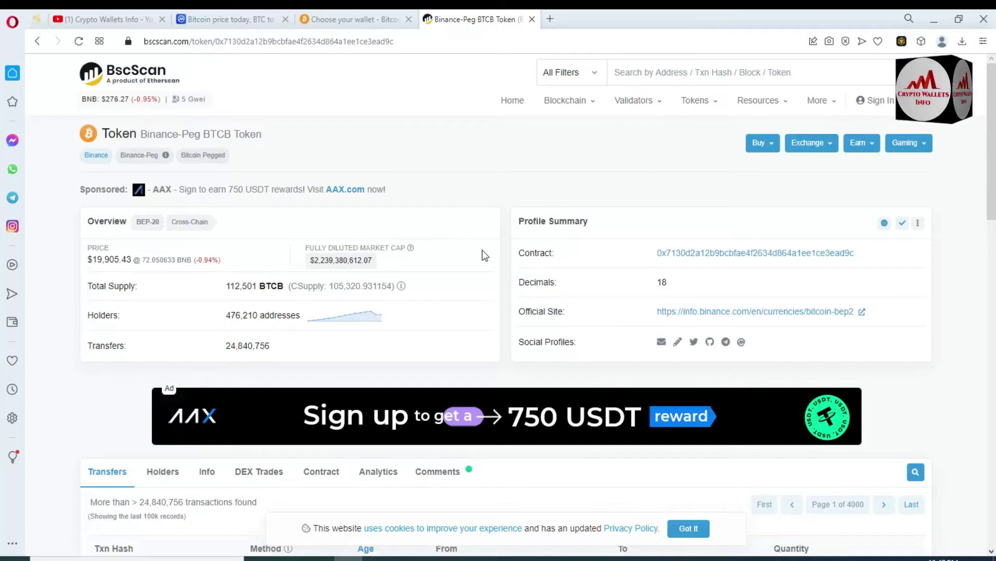
# - Copy the BTCB token's BEP-20 contract address from BscScan
pyautogui.click(864, 253)
pyautogui.moveTo(641, 254); pyautogui.dragTo(908, 275)
pyautogui.click(909, 277)
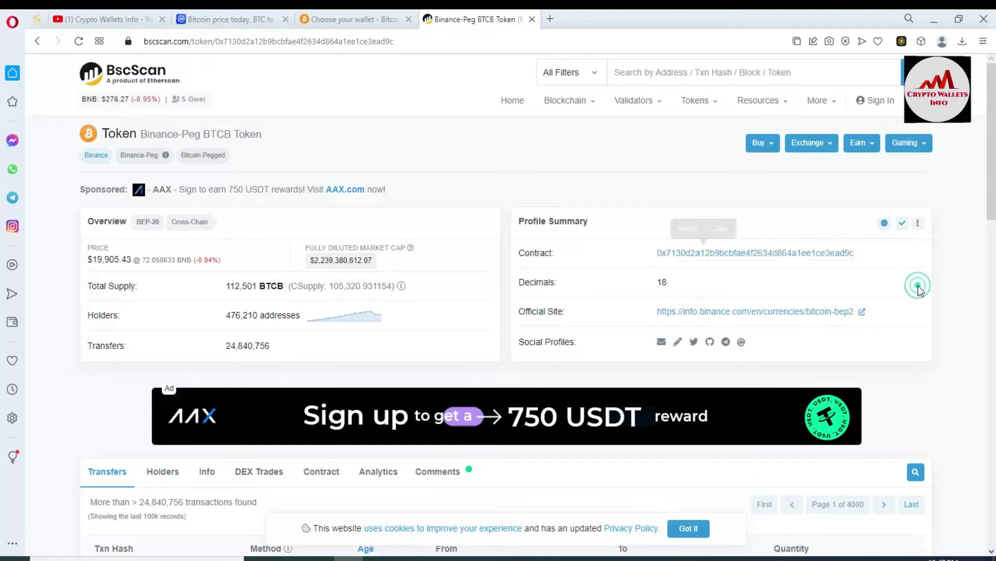
# - Unlock the Binance Wallet extension with the wallet password
pyautogui.click(902, 41)
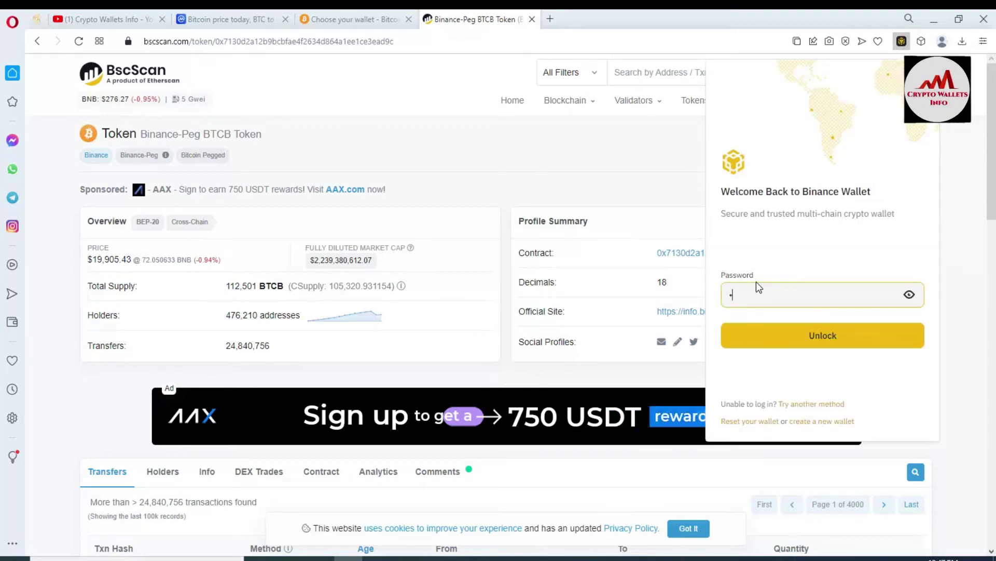
pyautogui.write('*******')
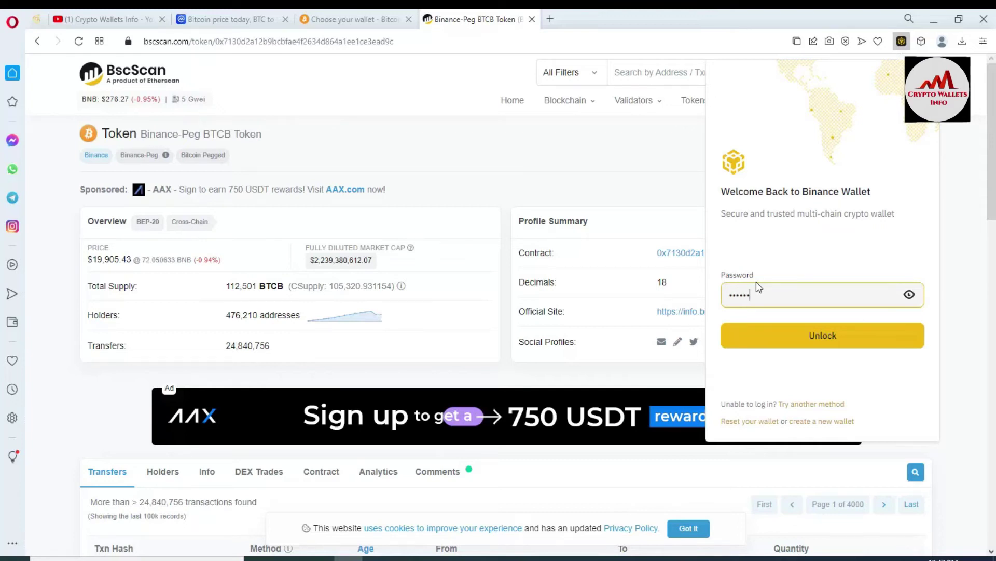
pyautogui.write('*')
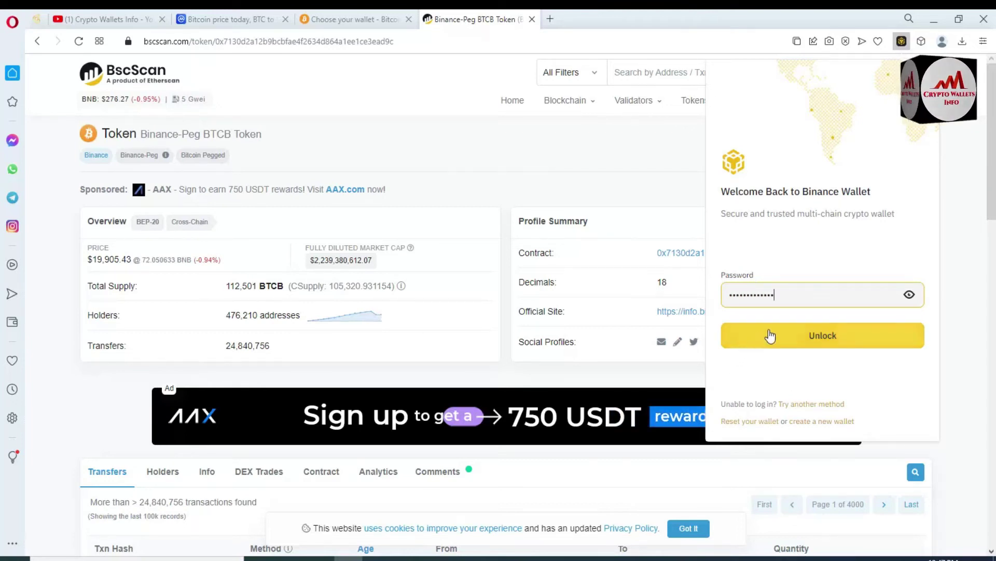
pyautogui.click(840, 336)
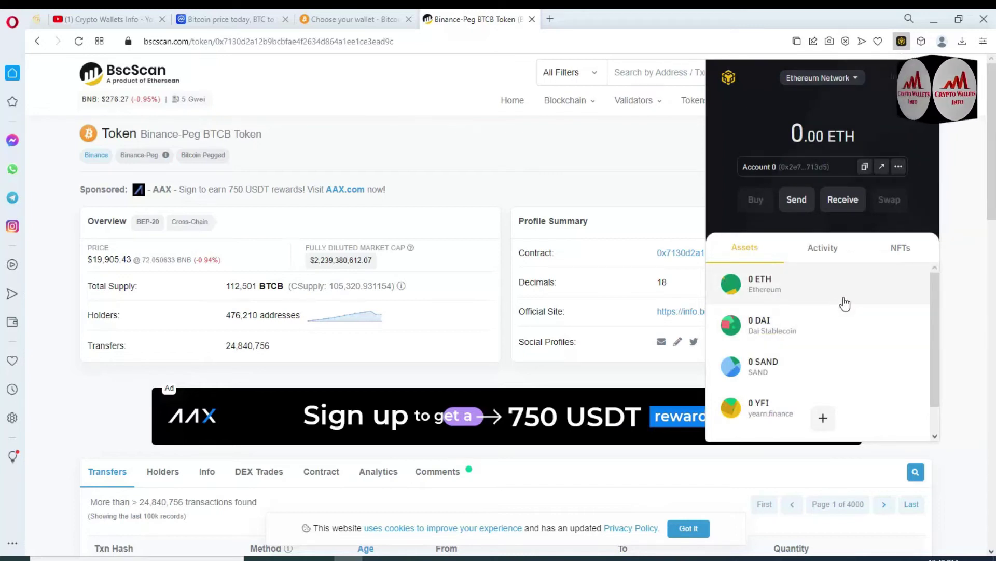
# - Switch the wallet to BNB Smart Chain Network and open Manage Assets with the + button
pyautogui.click(856, 78)
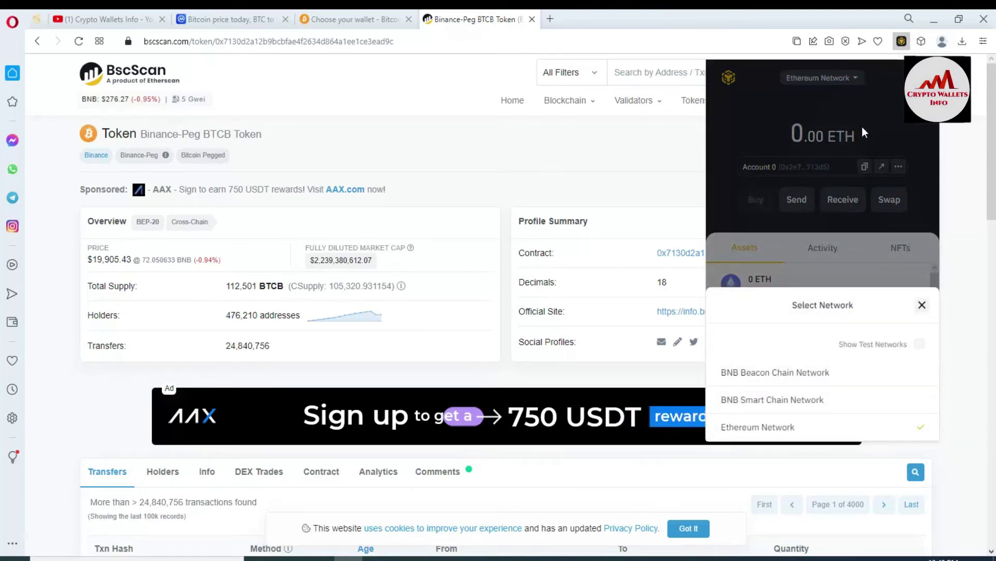
pyautogui.click(769, 400)
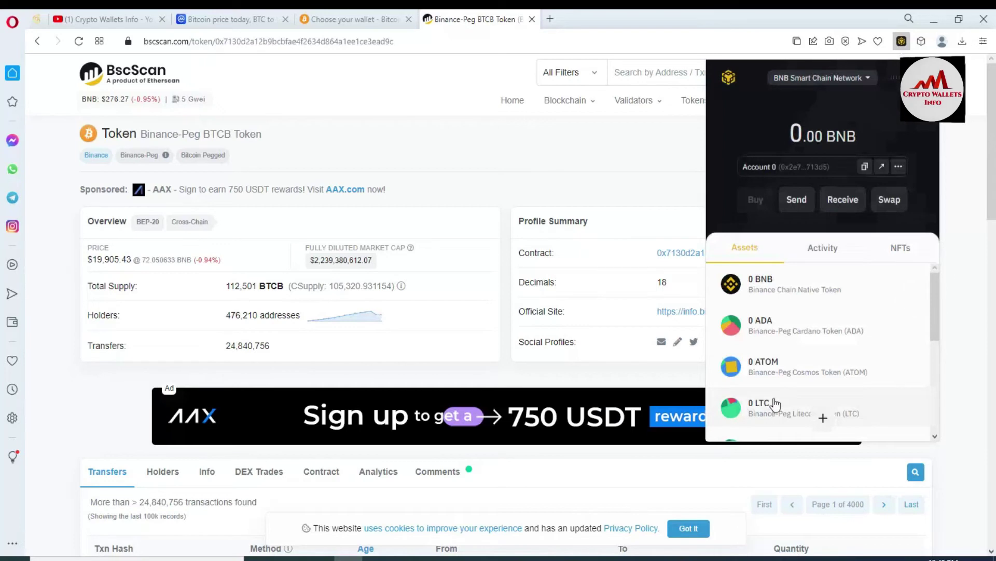
pyautogui.moveTo(936, 285); pyautogui.dragTo(938, 417)
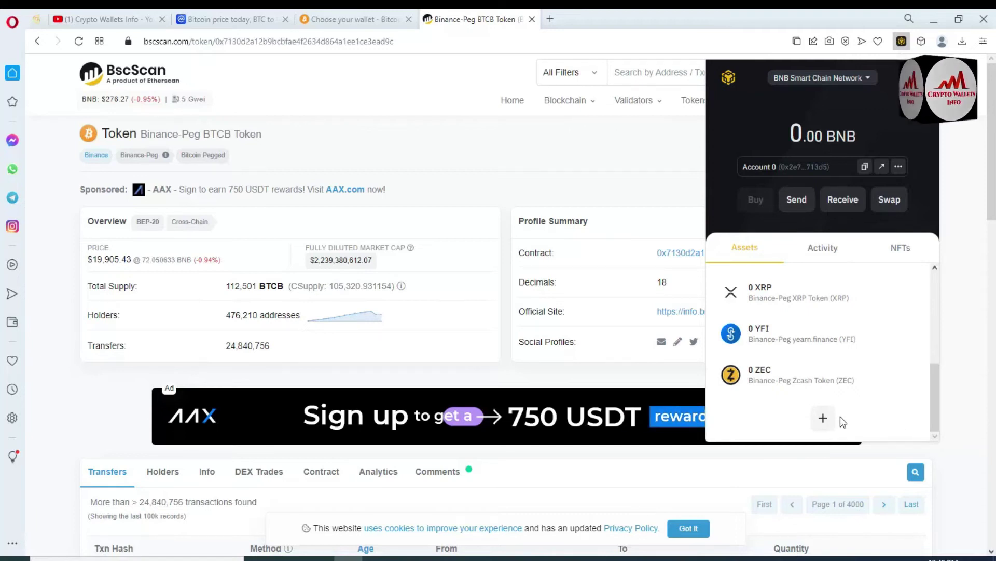
pyautogui.click(824, 418)
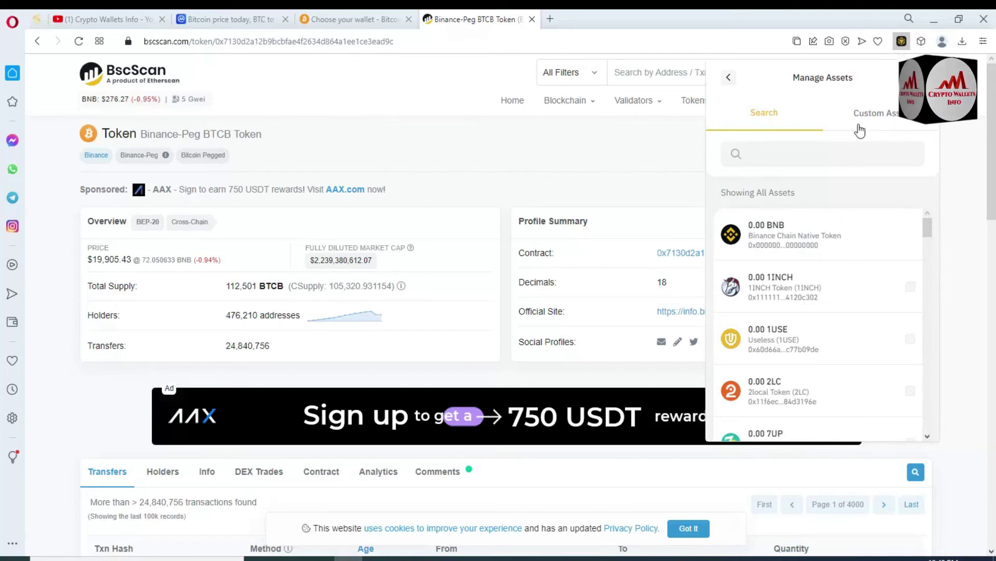
# - Paste the BTCB contract address into the Custom Assets contract field
pyautogui.click(887, 114)
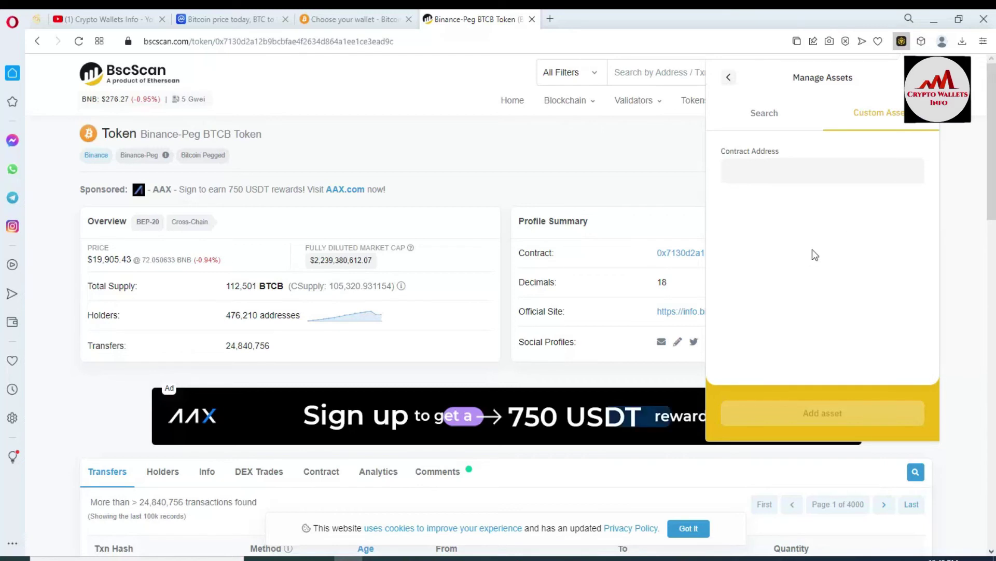
pyautogui.click(764, 178)
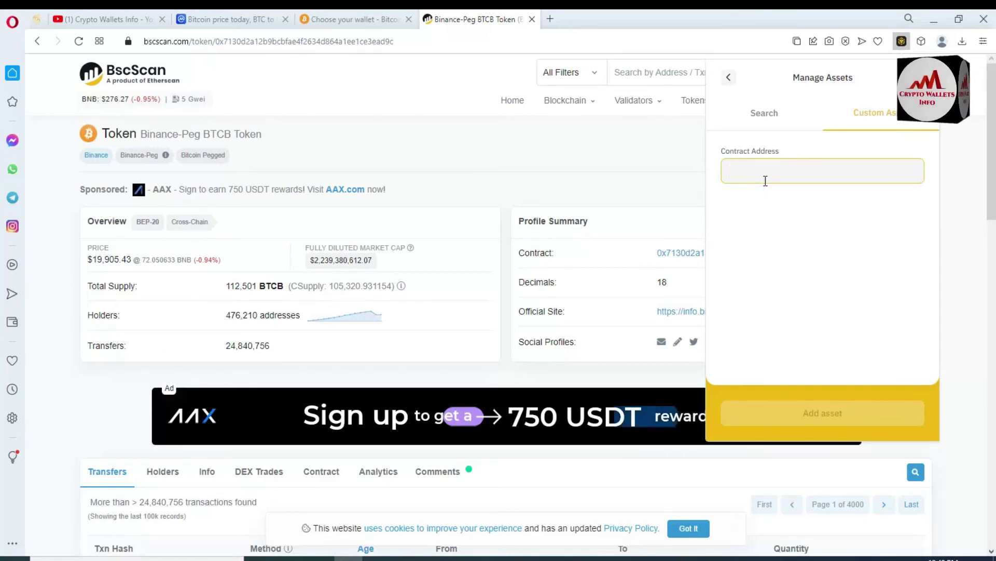
pyautogui.hotkey('ctrl', 'v')
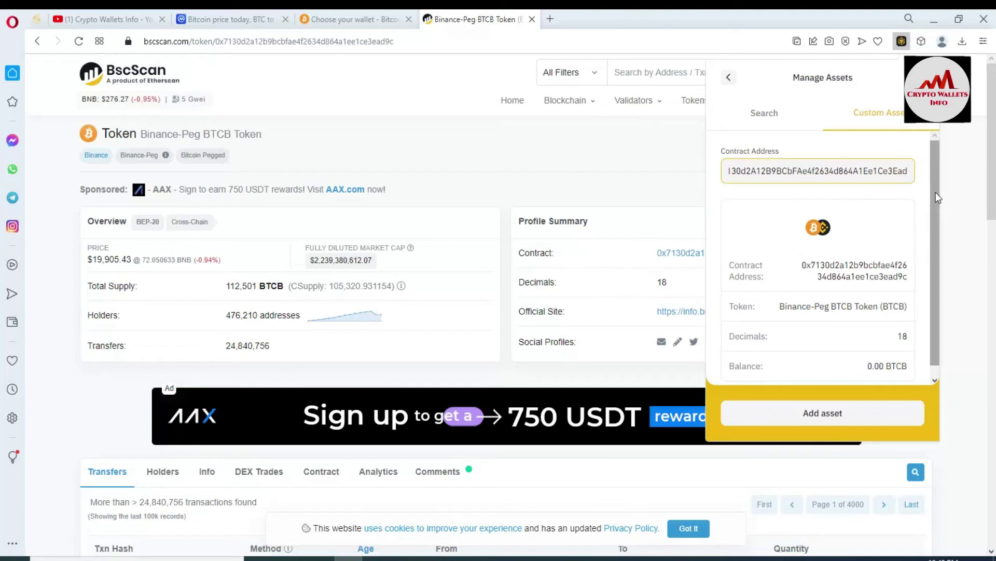
# - Verify the token name Binance-Peg BTCB Token and Decimals 18, then add the asset
pyautogui.scroll(-1, 931, 198)
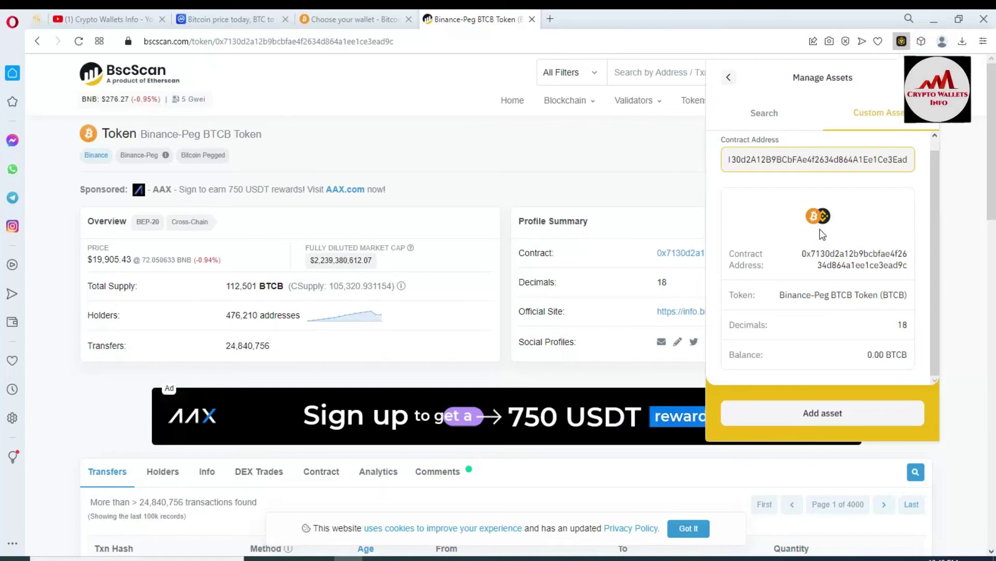
pyautogui.moveTo(768, 293); pyautogui.dragTo(878, 296)
pyautogui.click(893, 330)
pyautogui.doubleClick(896, 327)
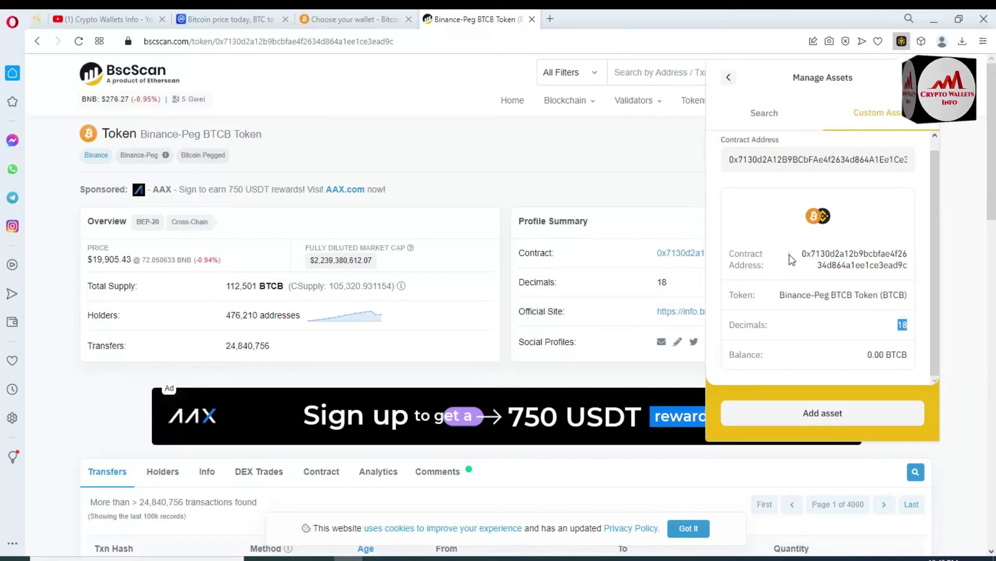
pyautogui.moveTo(790, 254); pyautogui.dragTo(894, 251)
pyautogui.click(918, 250)
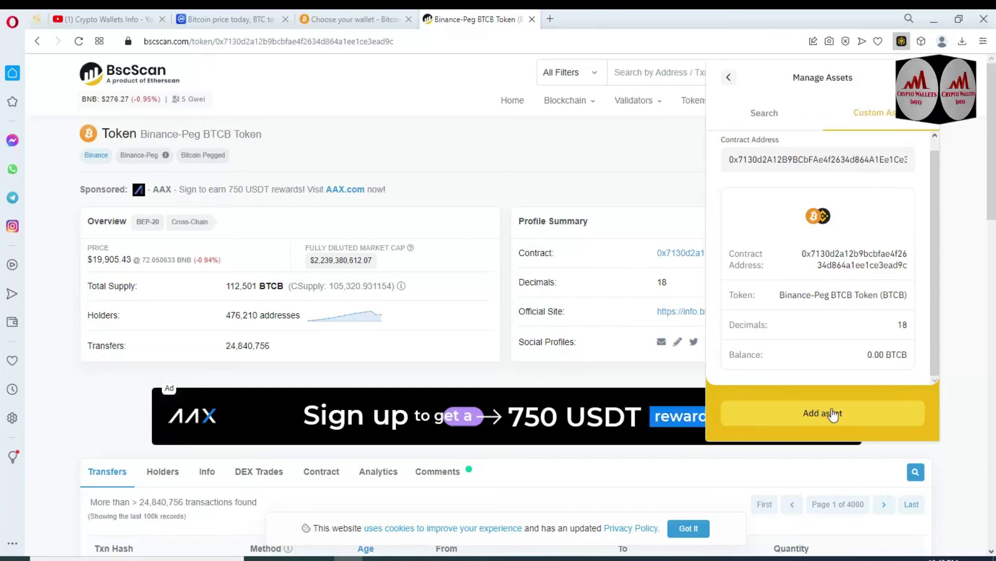
pyautogui.click(812, 419)
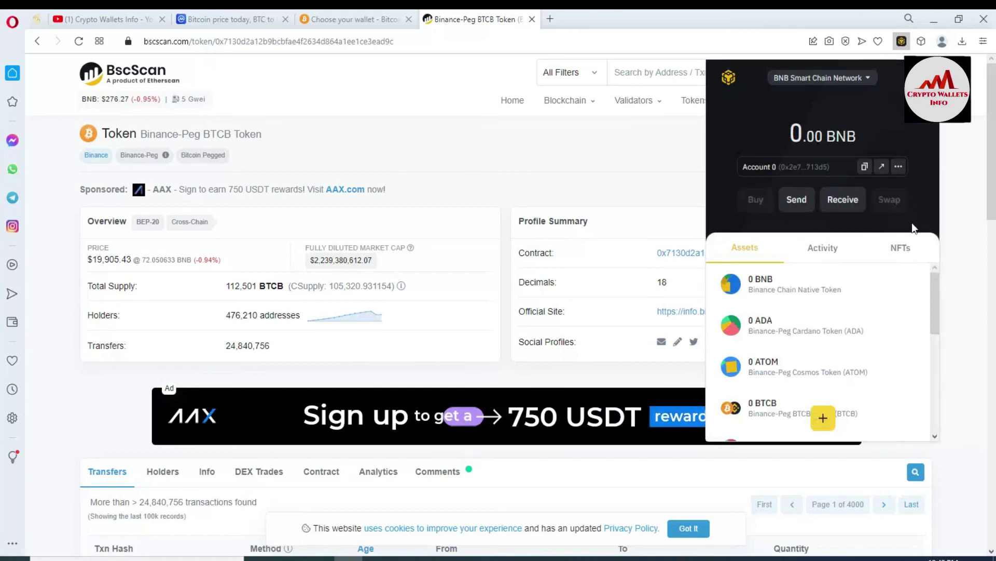
# - Open BTCB from the Assets list and show its Receive address and QR code
pyautogui.scroll(-1, 932, 291)
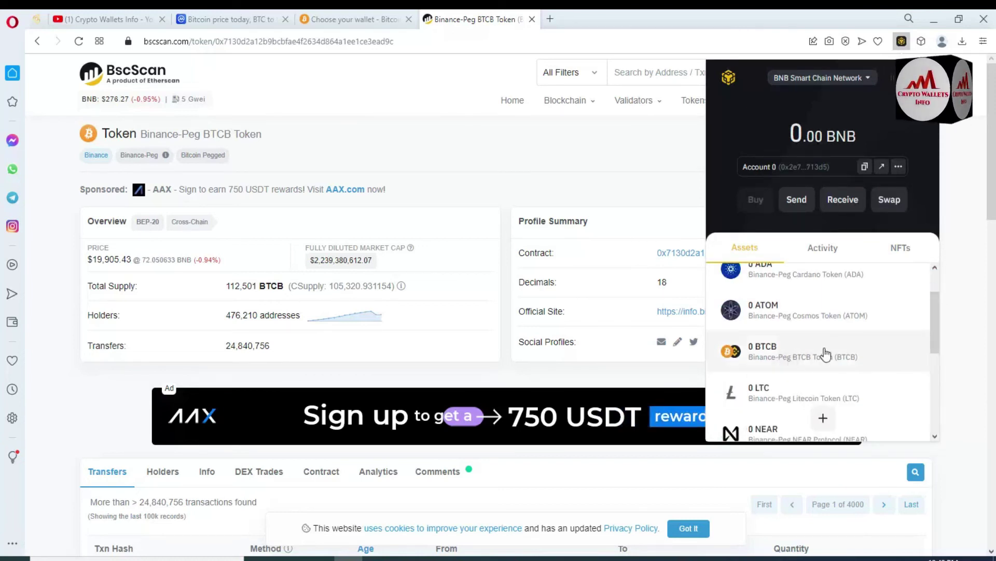
pyautogui.click(794, 356)
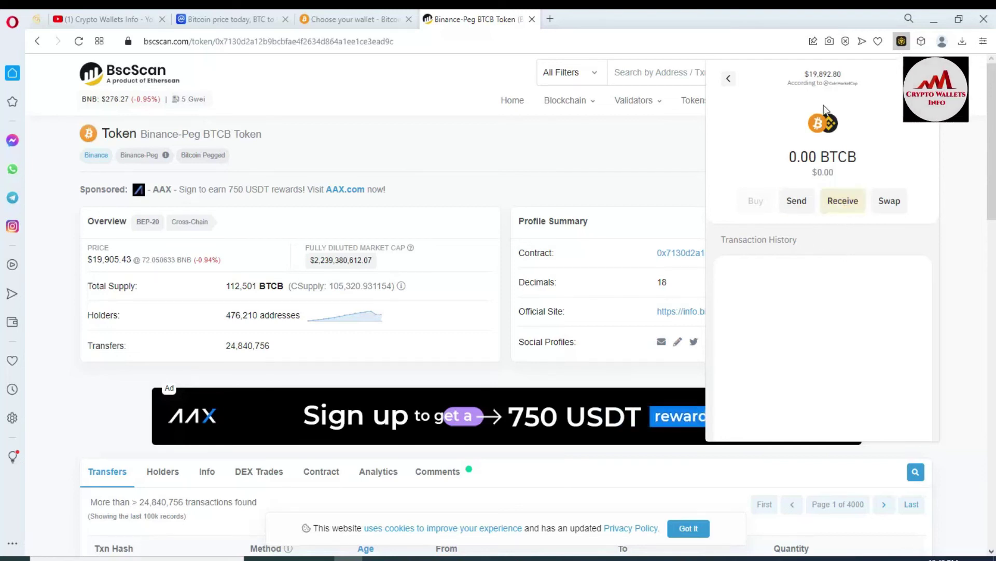
pyautogui.click(843, 206)
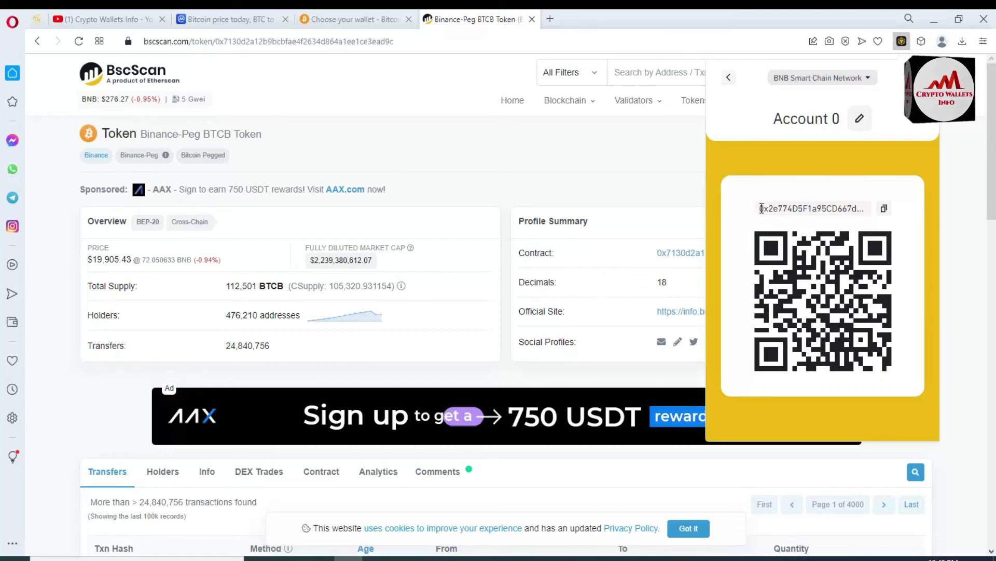
# - Select the BTCB receive address, then switch to the Crypto Wallets Info YouTube tab
pyautogui.moveTo(761, 208); pyautogui.dragTo(865, 221)
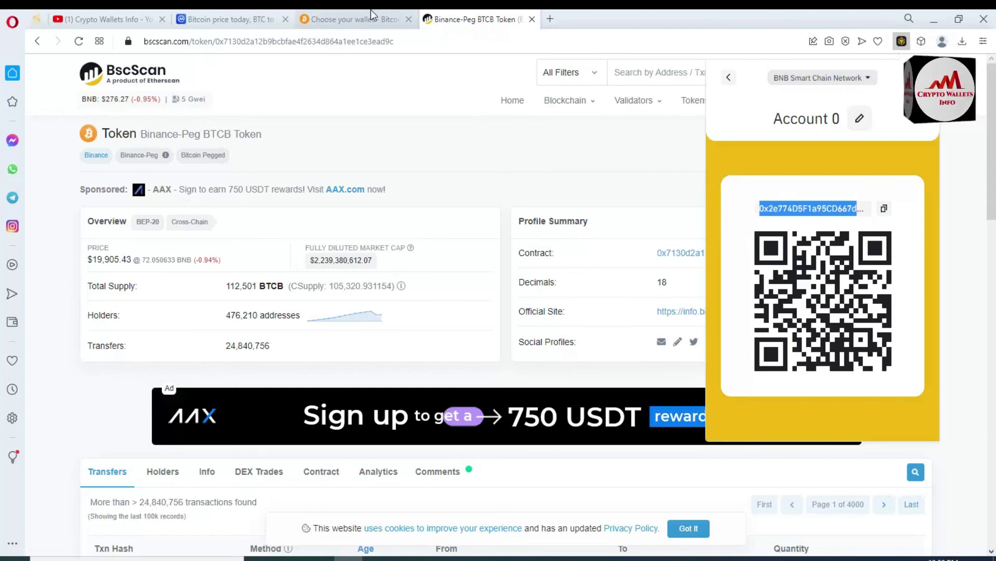
pyautogui.click(120, 15)
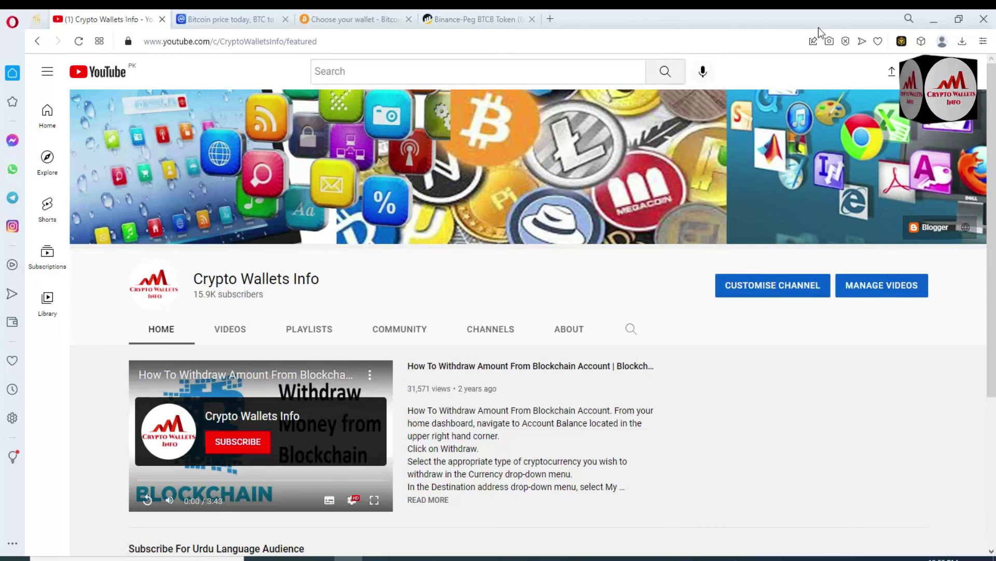
pyautogui.scroll(-3, 3, 250)
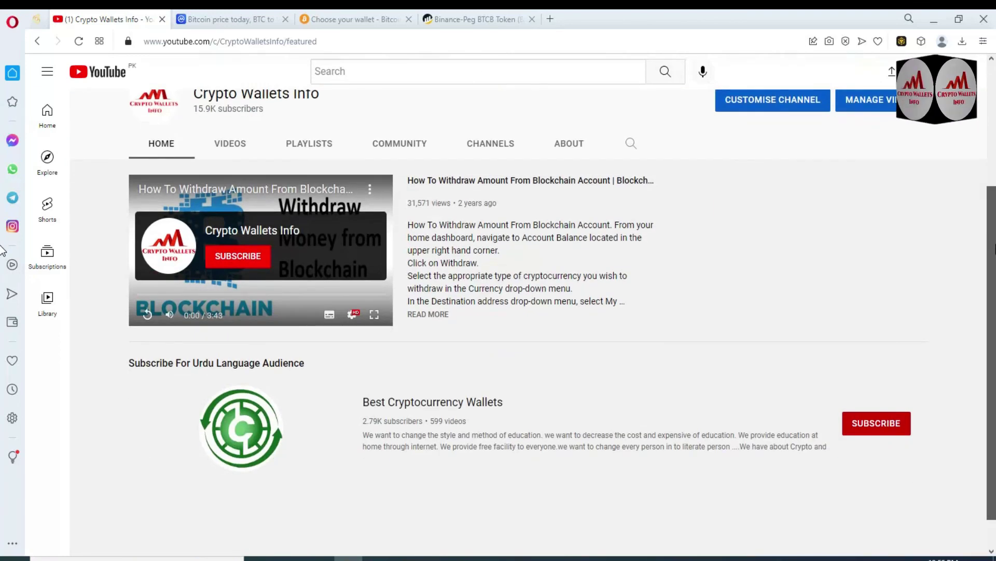
pyautogui.scroll(3, 2, 251)
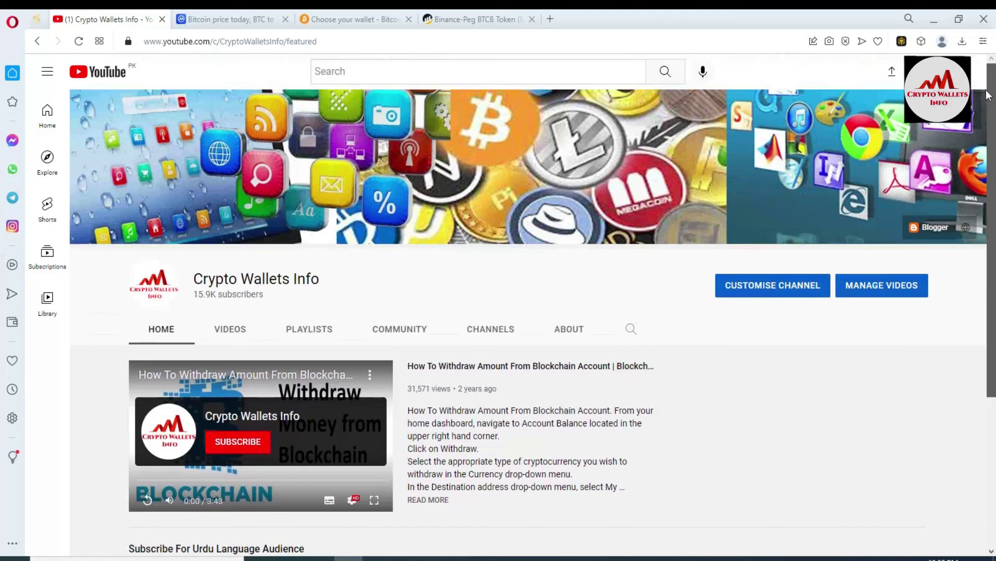